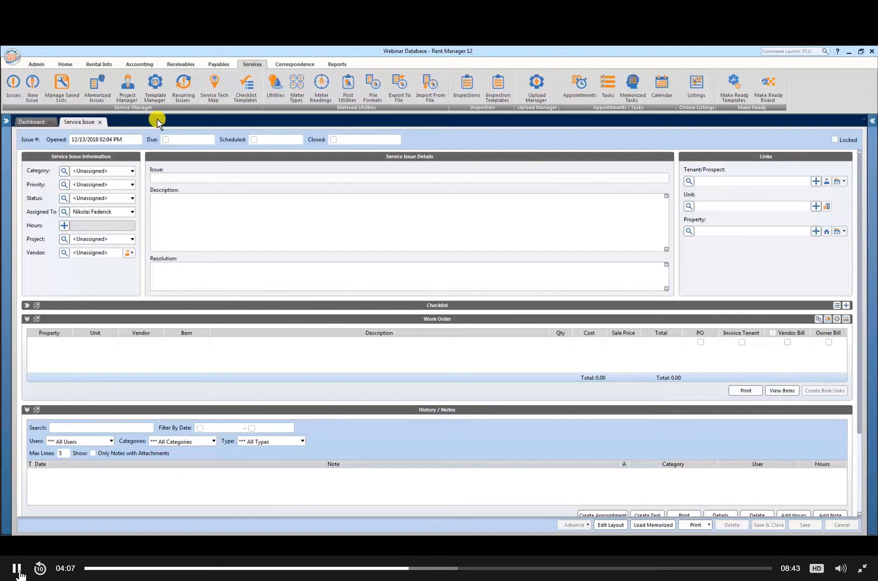
Step: Title the new service issue "Replace Microwave"
left_click(183, 179)
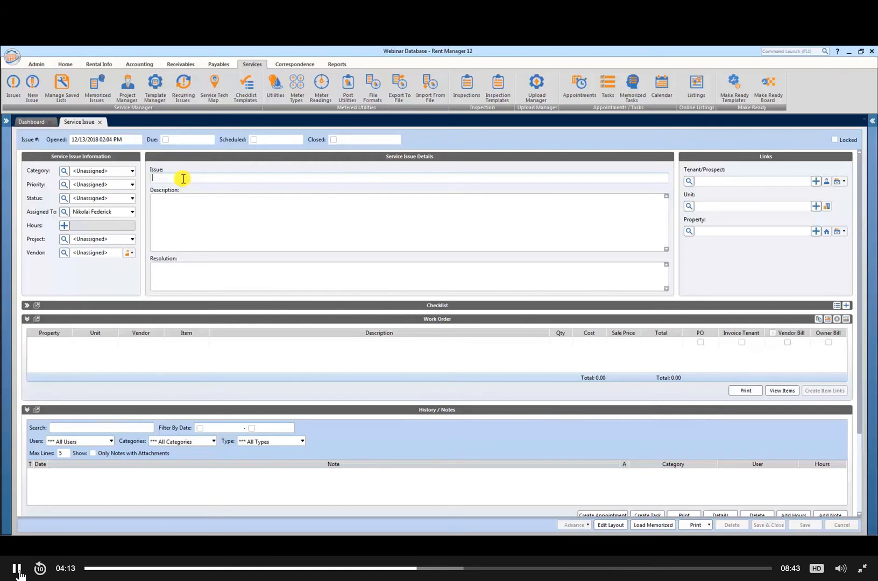
type("Replace")
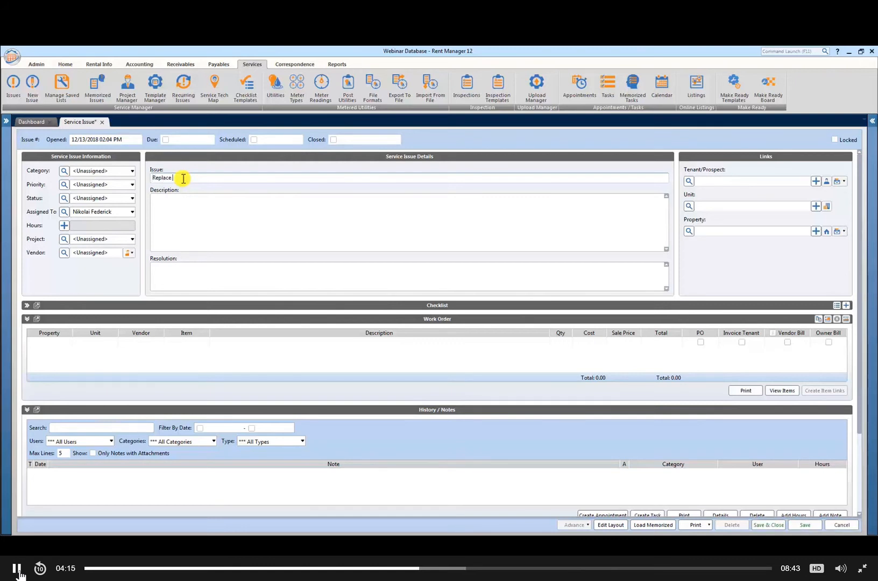
type(" Microwave")
Step: Set the issue's category to Maintenance, priority to Medium and status to New, and save the service issue
left_click(131, 170)
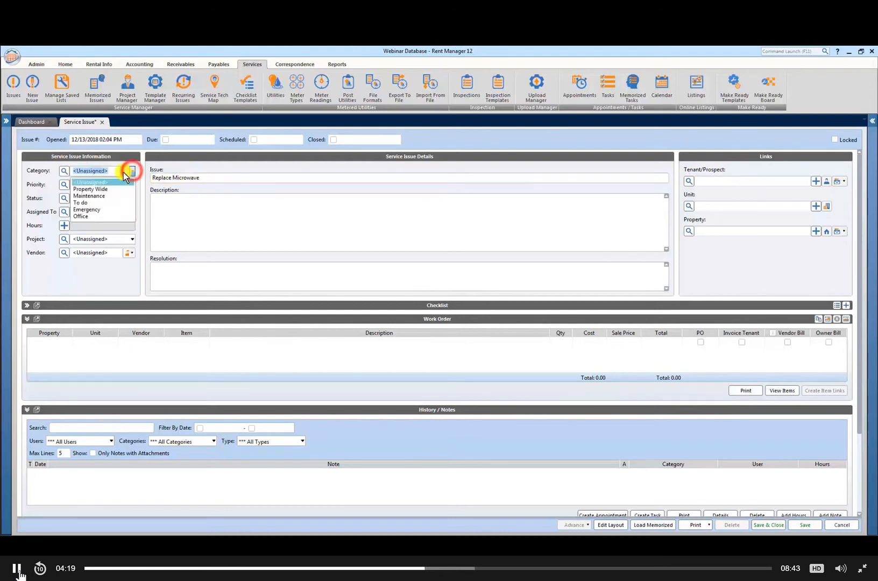
left_click(82, 195)
left_click(132, 185)
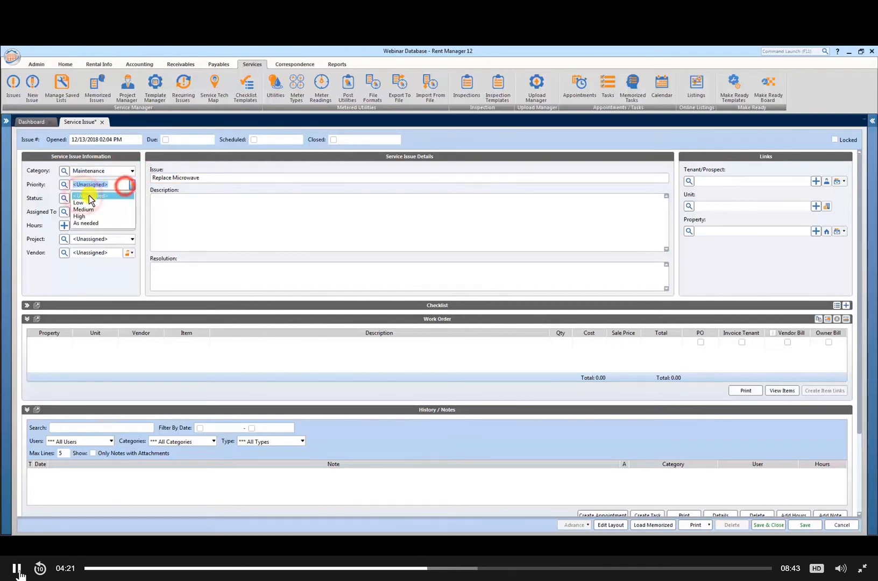
left_click(82, 210)
left_click(120, 200)
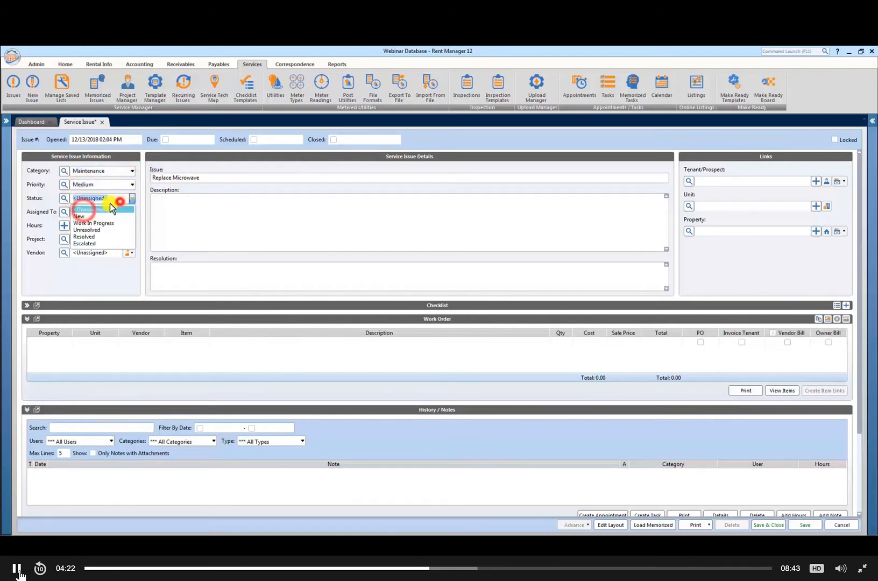
left_click(78, 216)
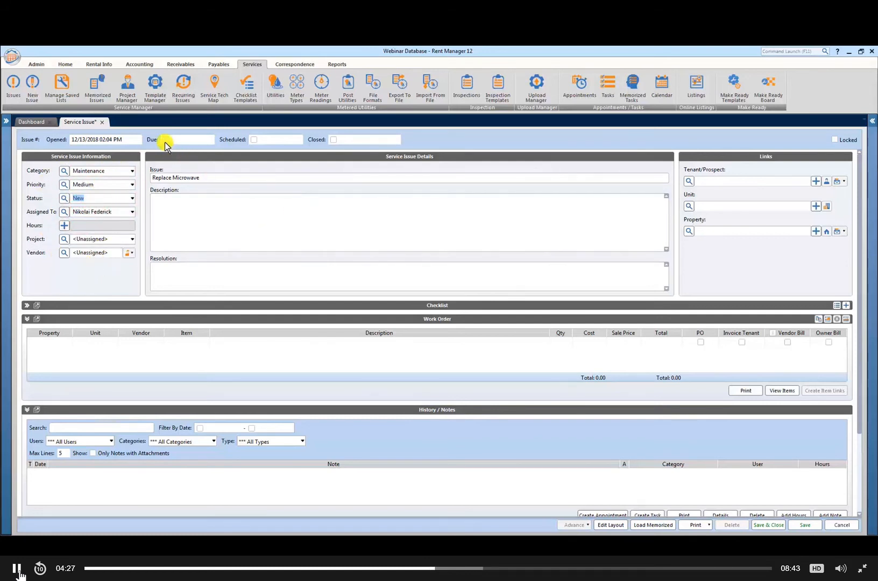
left_click(805, 525)
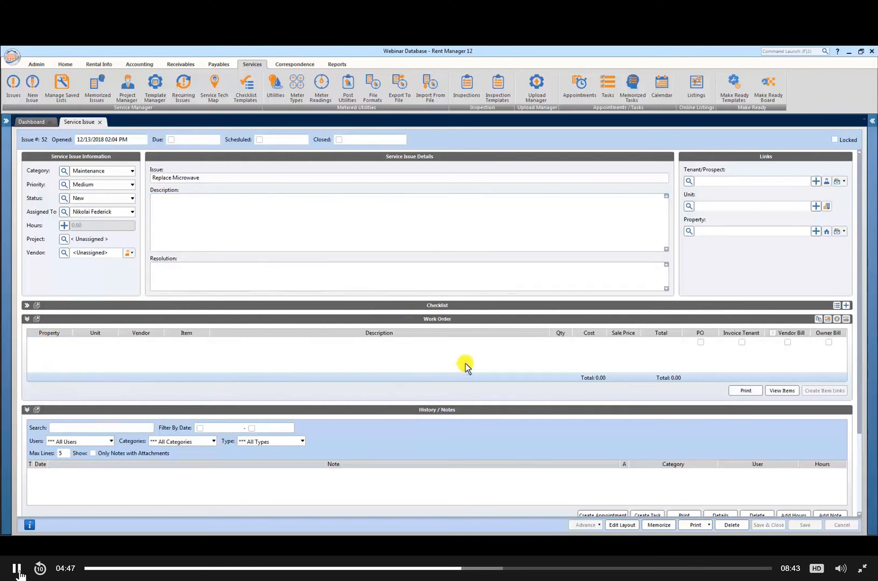
Step: Review the inventory items available for the first work order line
left_click(157, 341)
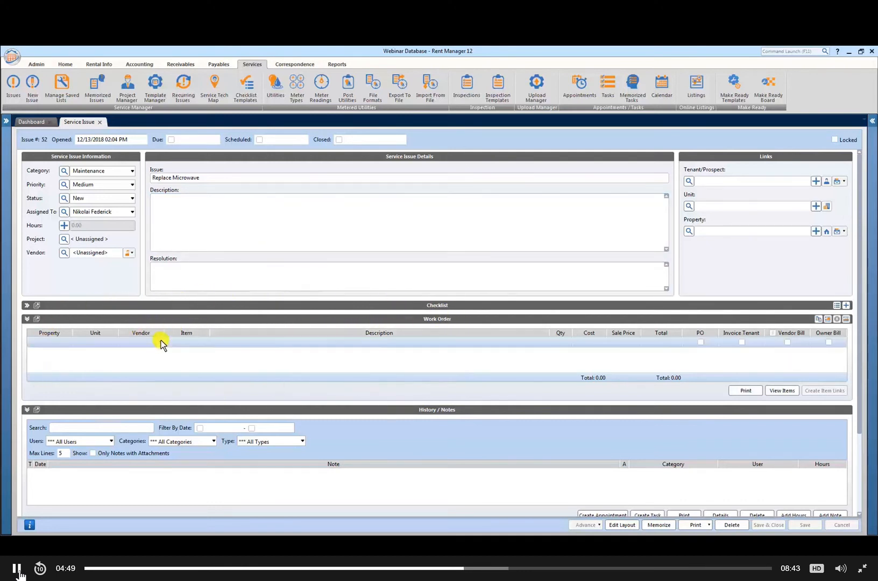
left_click(204, 343)
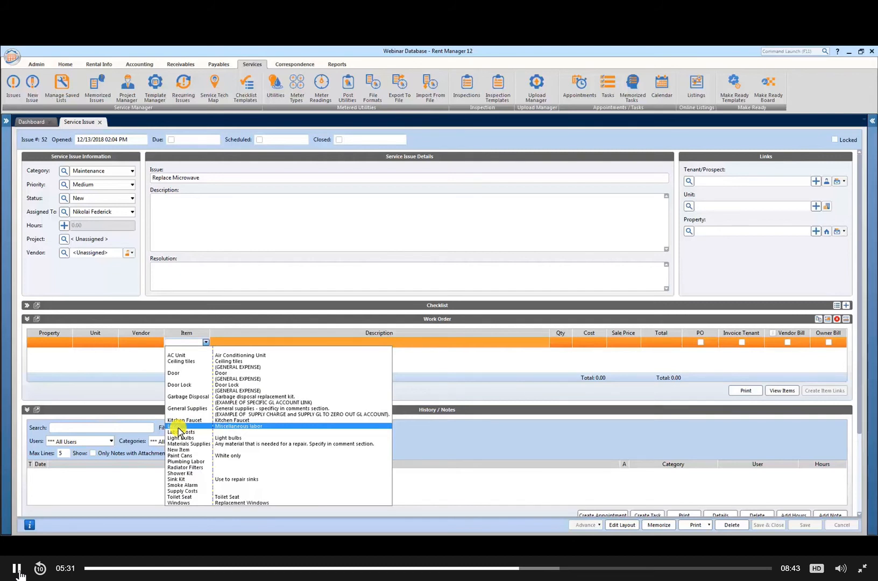
left_click(194, 344)
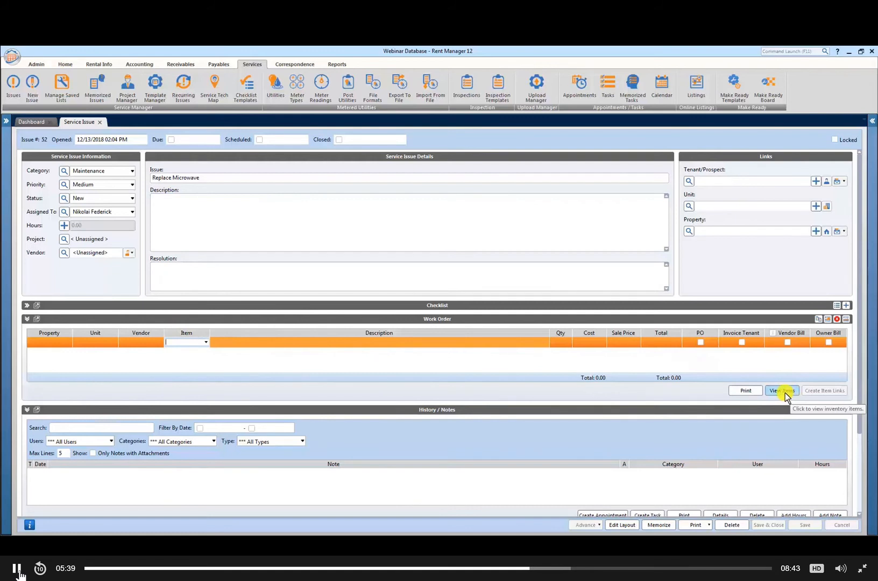
Step: Start a new inventory item with Microwave as both its name and its description
left_click(139, 65)
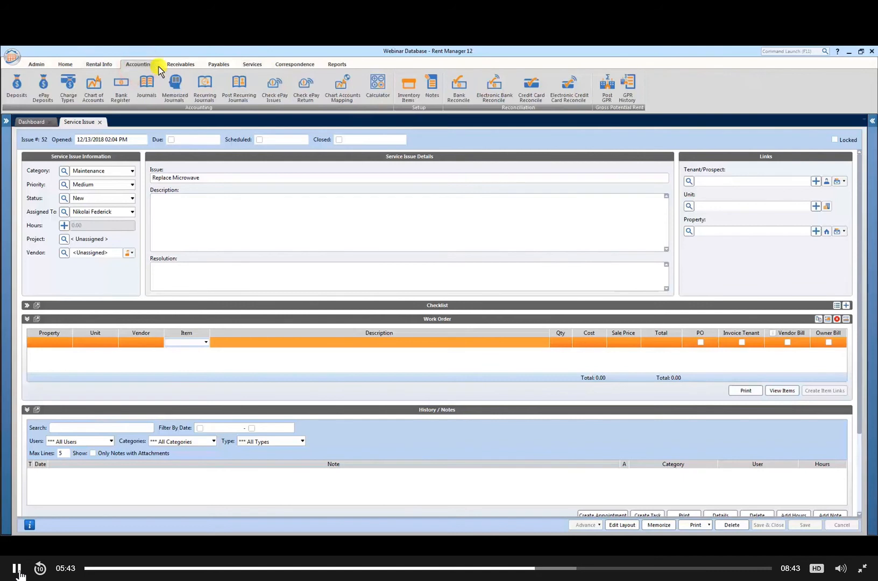
left_click(408, 88)
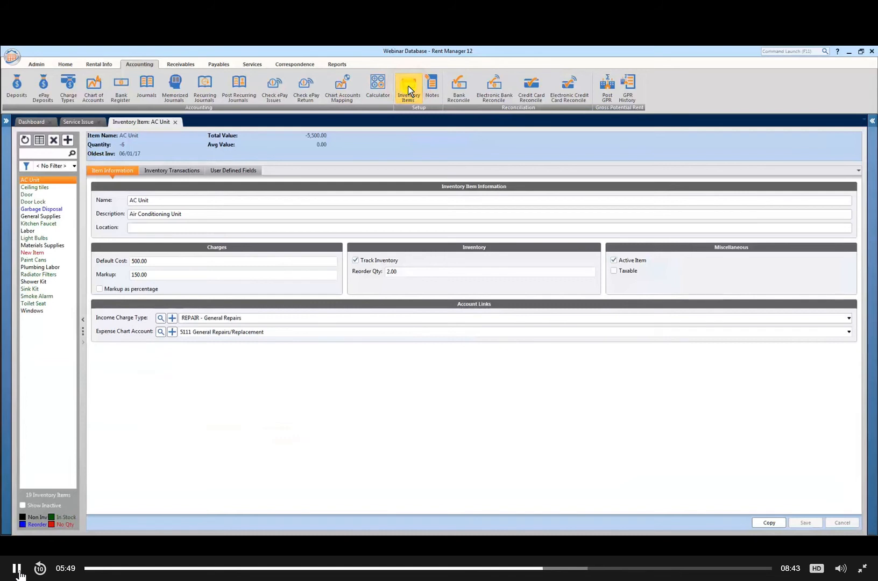
left_click(67, 141)
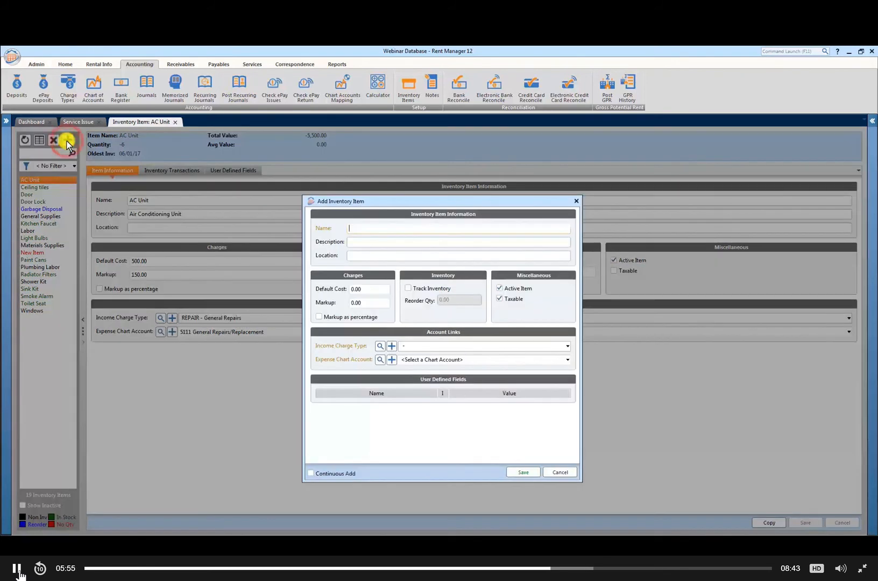
type("Microwave")
key("Tab")
type("Microwave")
key("Tab")
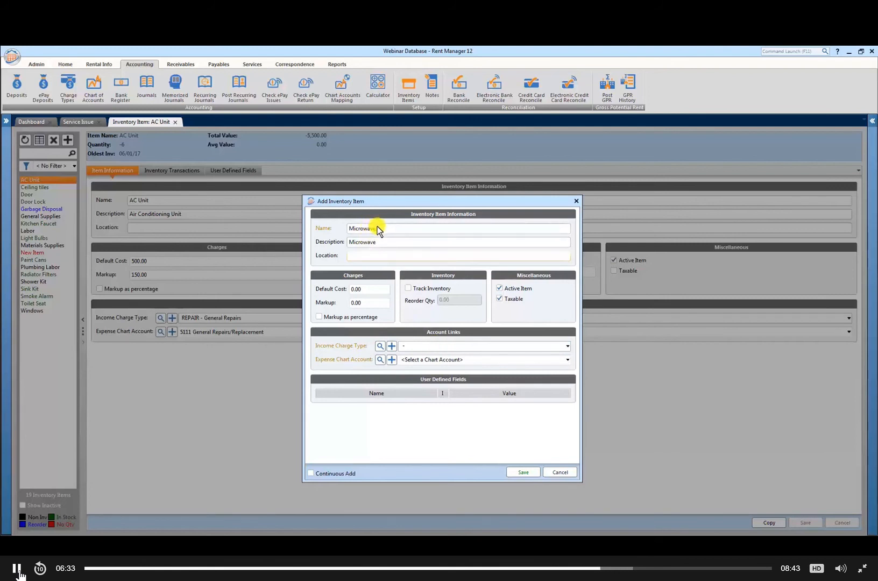
left_click(422, 345)
type("MISCEX")
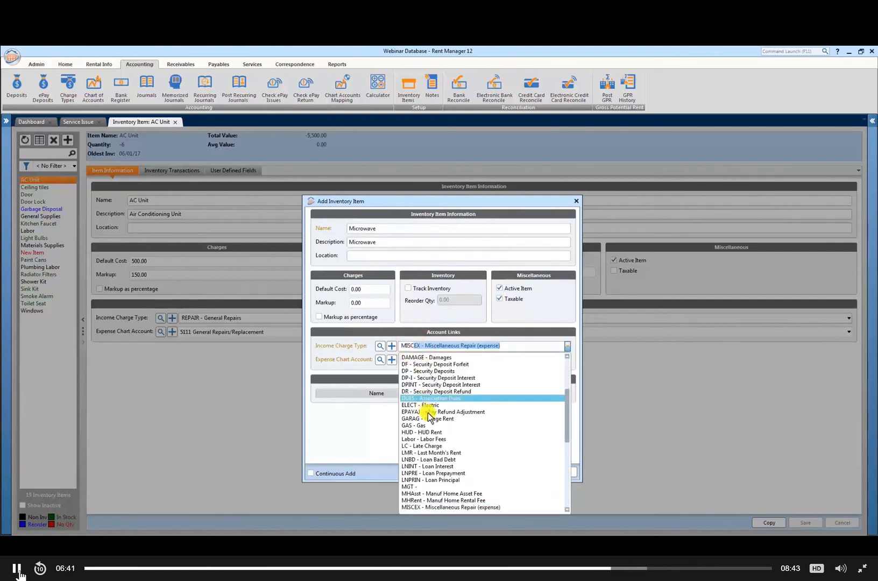
scroll(426, 403, "down", 1)
left_click(425, 347)
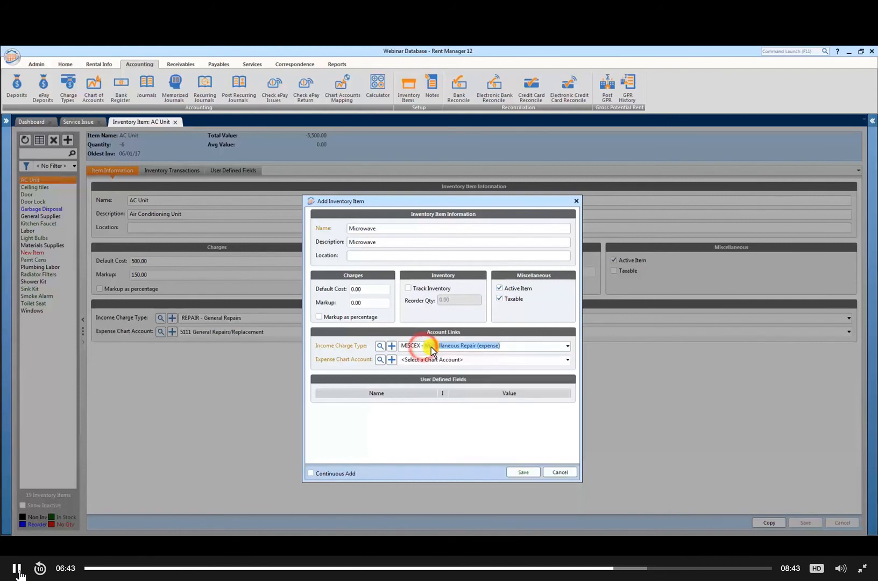
key("BackSpace")
key("BackSpace")
key("BackSpace")
key("BackSpace")
key("BackSpace")
key("BackSpace")
type("MIS")
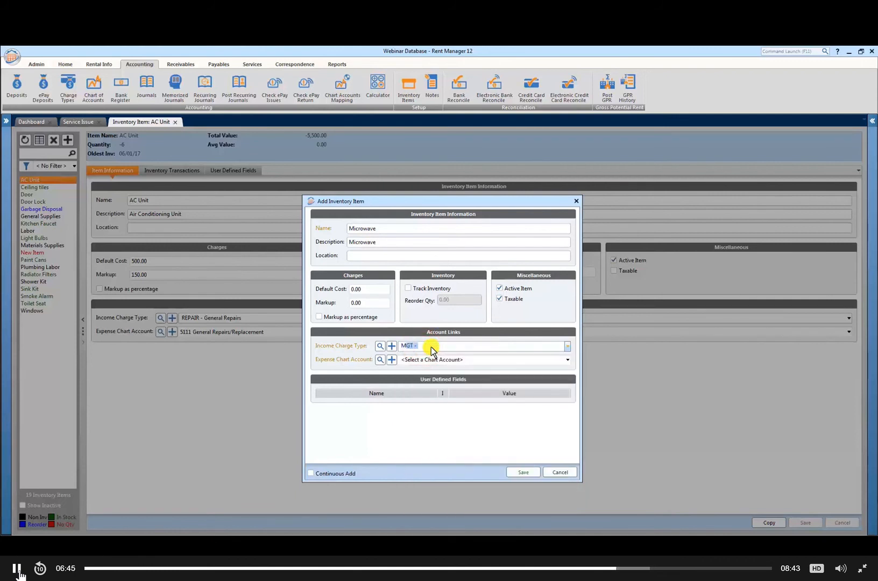
Step: Set the new item's income charge type to REPAIR - General Repairs
key("BackSpace")
key("BackSpace")
key("BackSpace")
key("BackSpace")
type("REPA")
left_click(467, 344)
left_click(467, 344)
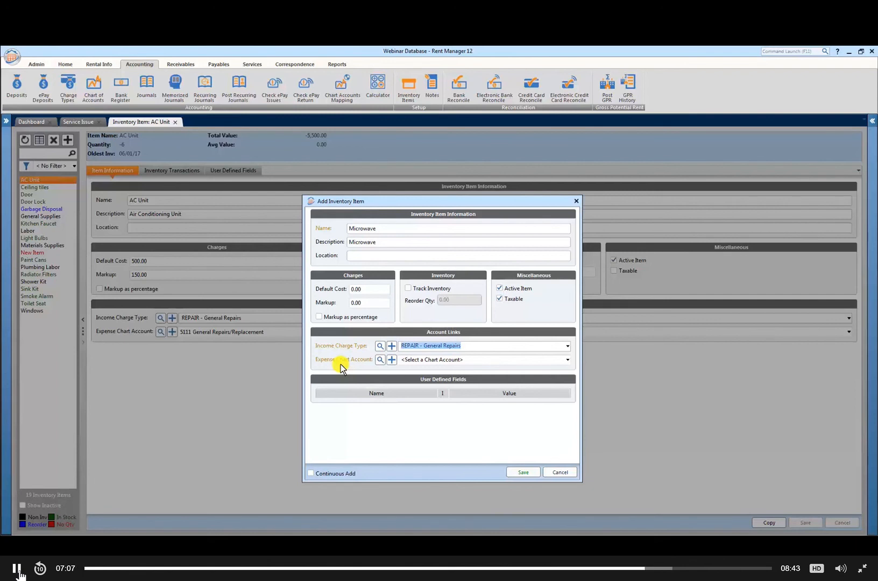
Step: Set the new item's expense chart account to 5111 General Repairs/Replacement
left_click(438, 360)
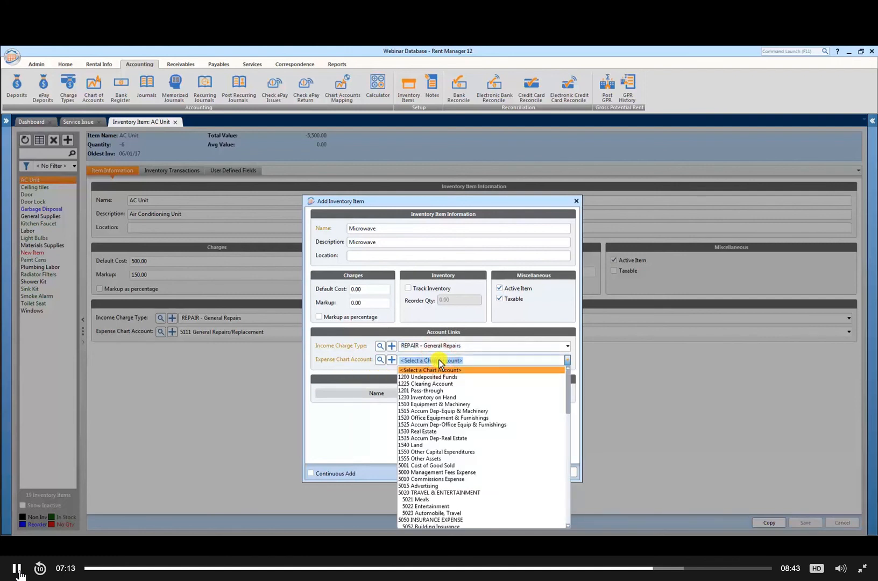
type("REPAir")
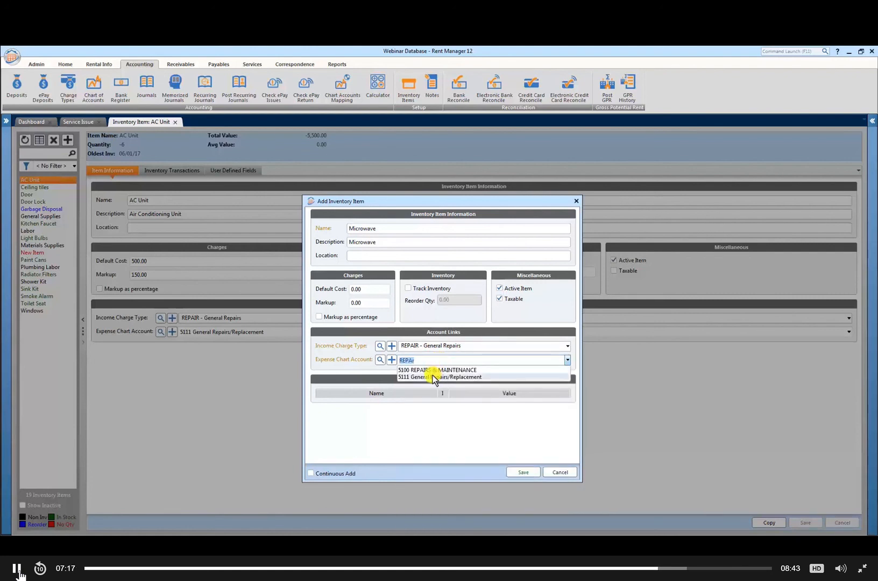
left_click(432, 376)
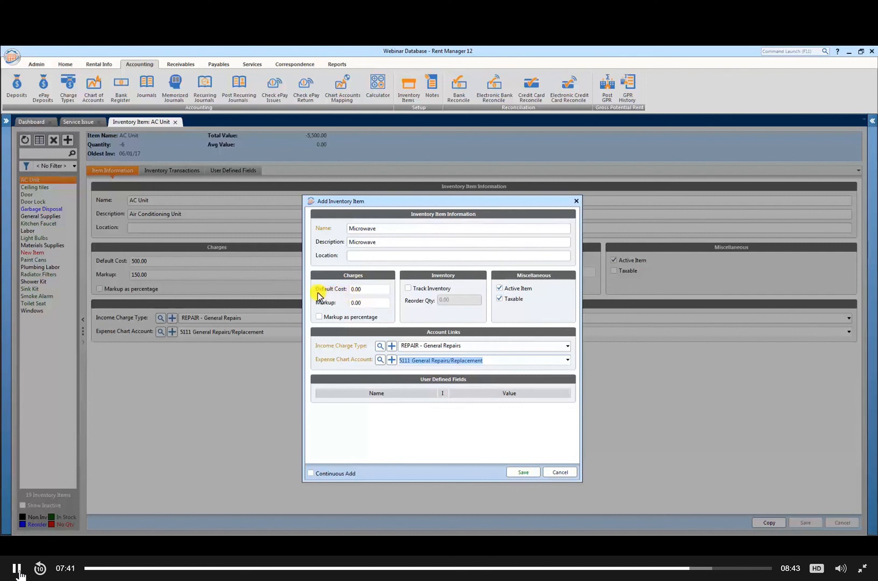
Step: Set the microwave item's default cost to 85 and its markup to 99
left_click(369, 289)
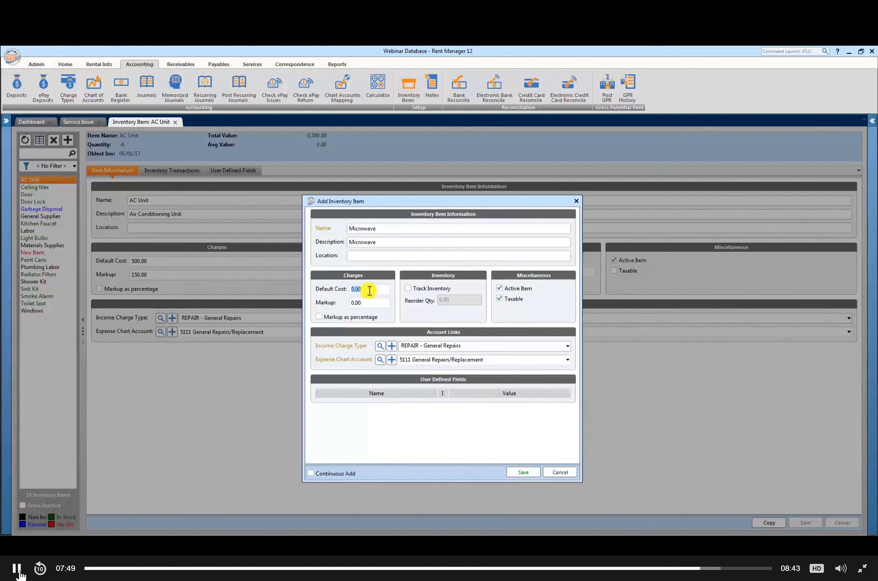
type("85")
left_click(356, 303)
left_click(366, 307)
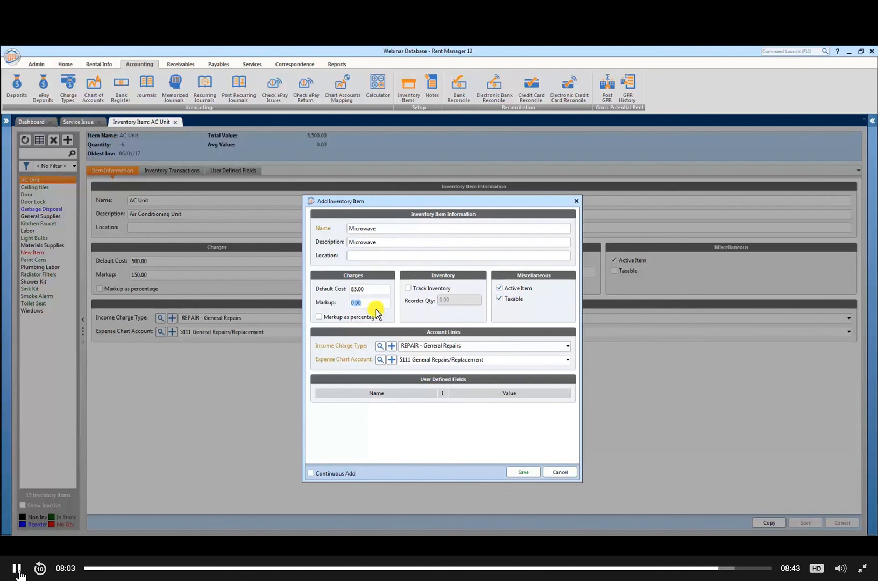
type("99")
key("BackSpace")
key("BackSpace")
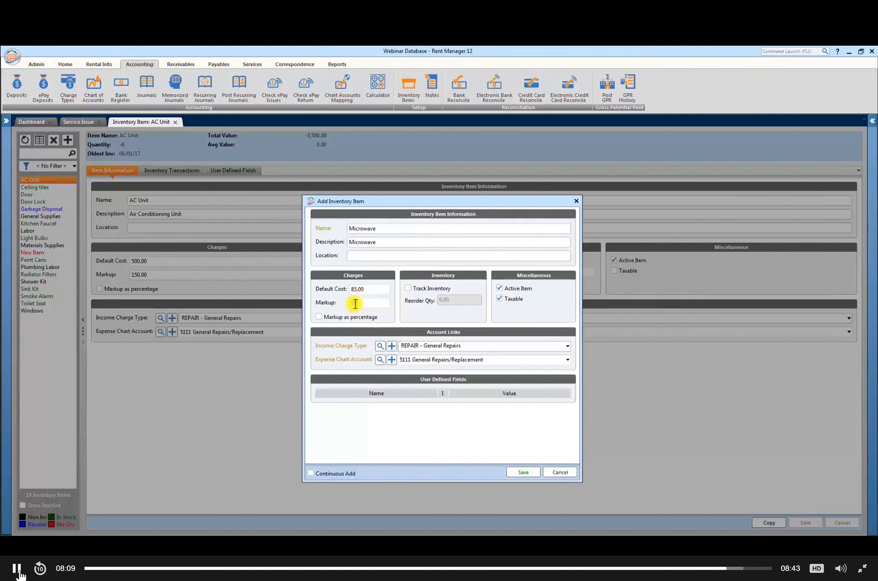
left_click(355, 303)
type("99")
Step: Turn the markup-as-percentage option on and back off, and save the Microwave inventory item
left_click(319, 317)
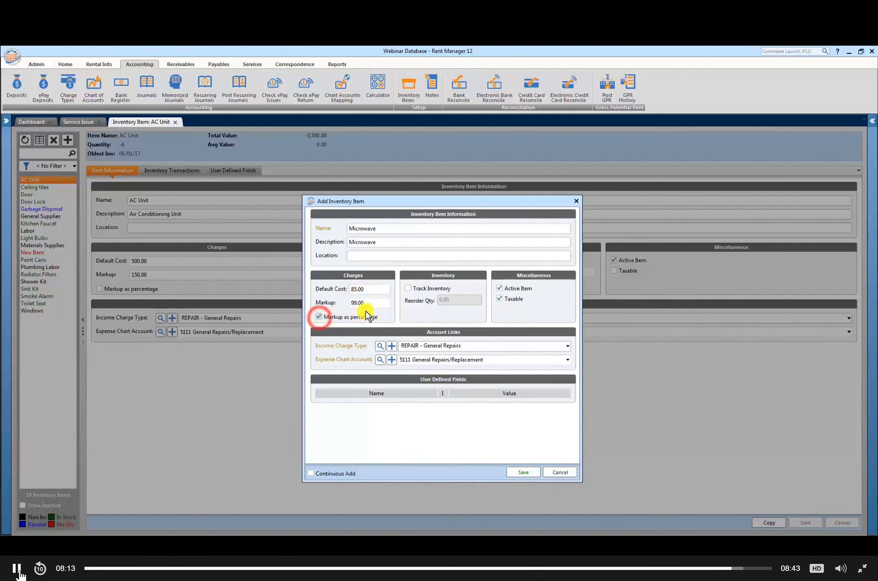
left_click(320, 318)
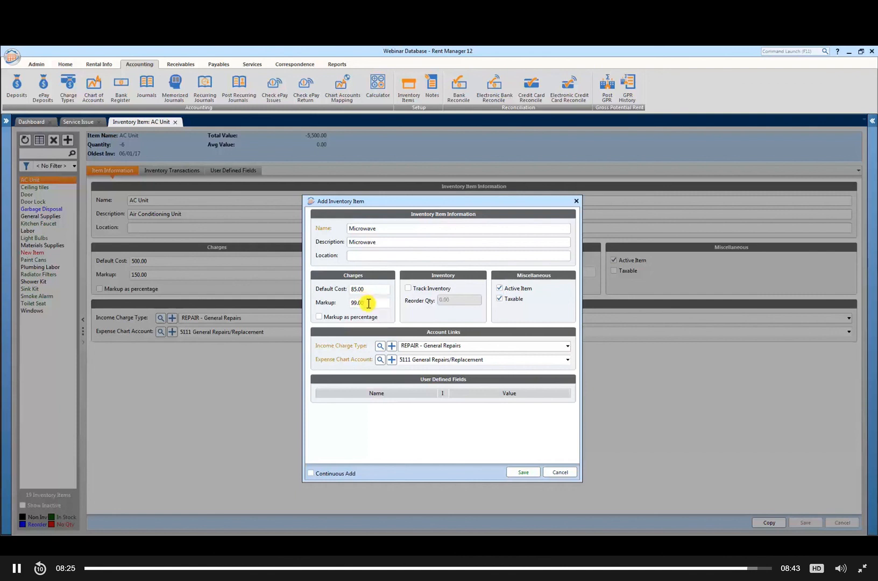
left_click(523, 472)
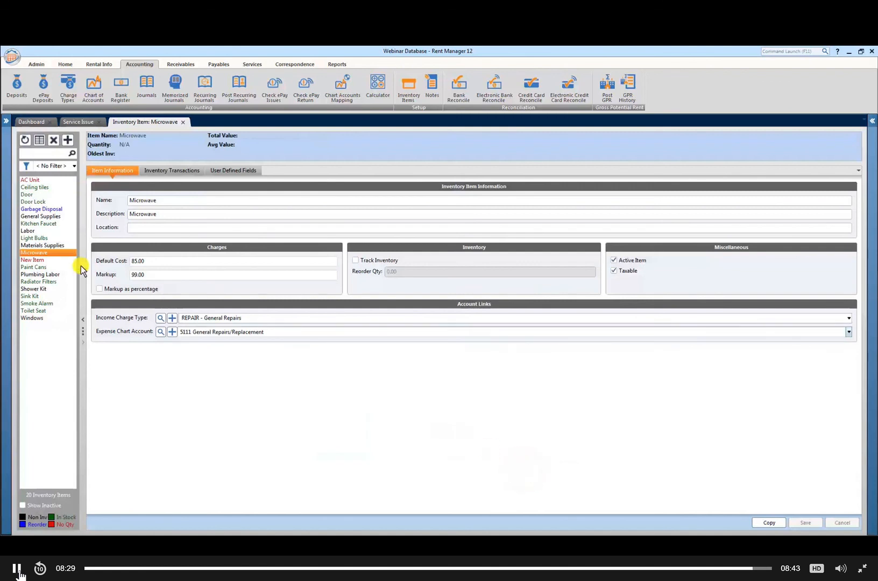